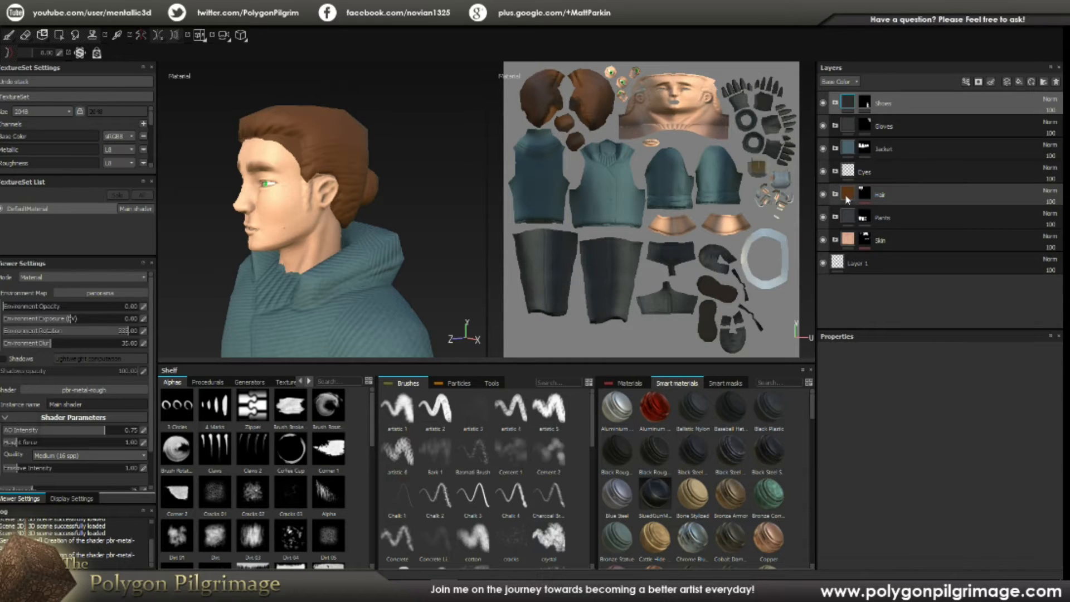
Step: Activate the Hair folder's mask and select its Paint effect with the Paint tool active
{"action": "left_click", "coordinate": [848, 195]}
{"action": "left_click", "coordinate": [866, 195]}
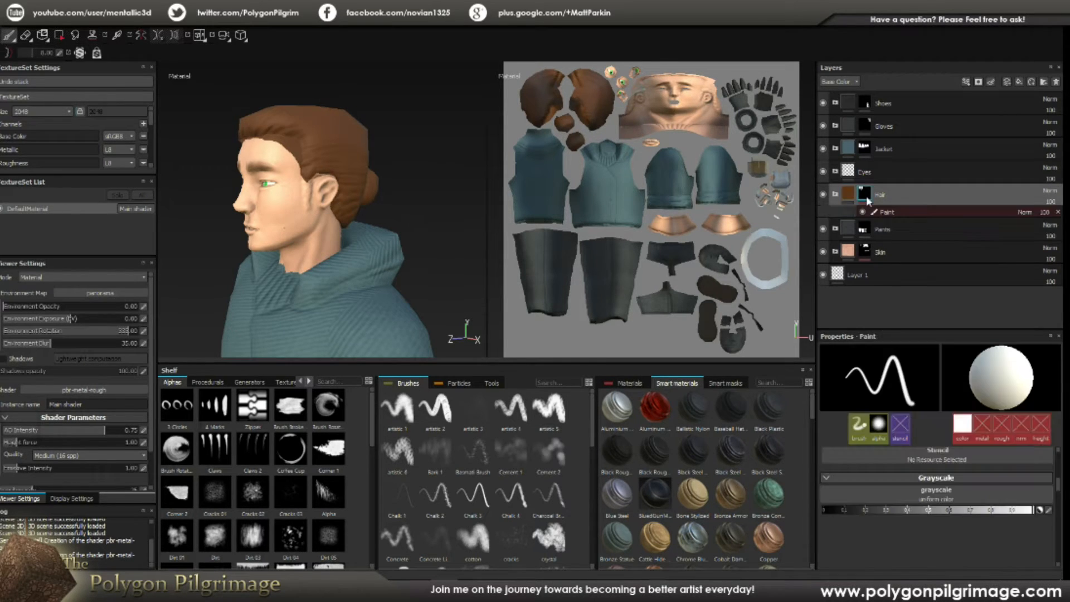
{"action": "mouse_move", "coordinate": [864, 194]}
{"action": "left_click", "coordinate": [60, 35]}
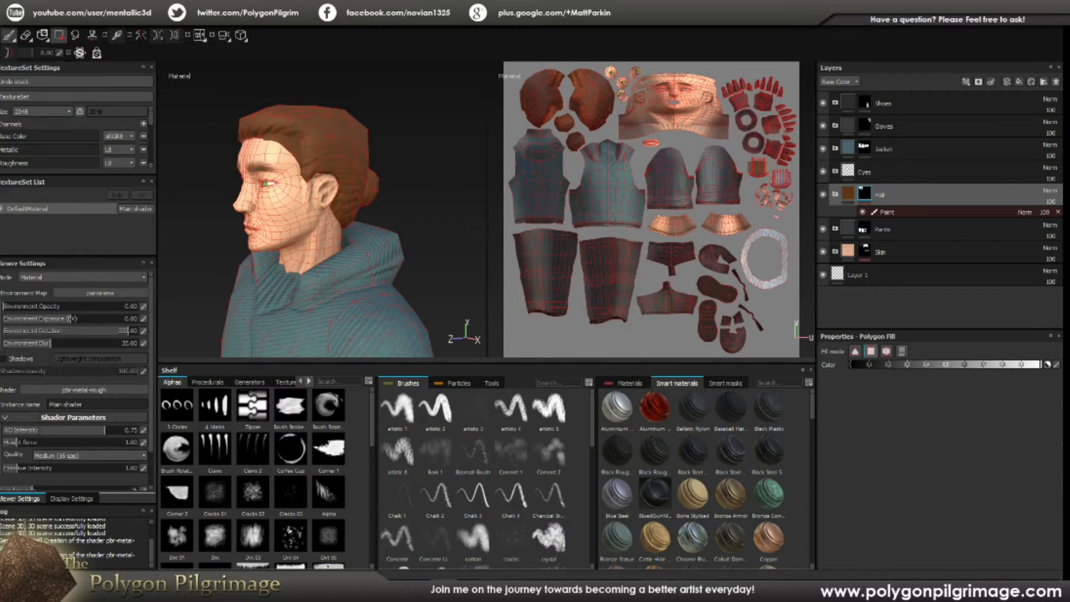
{"action": "left_click", "coordinate": [9, 35]}
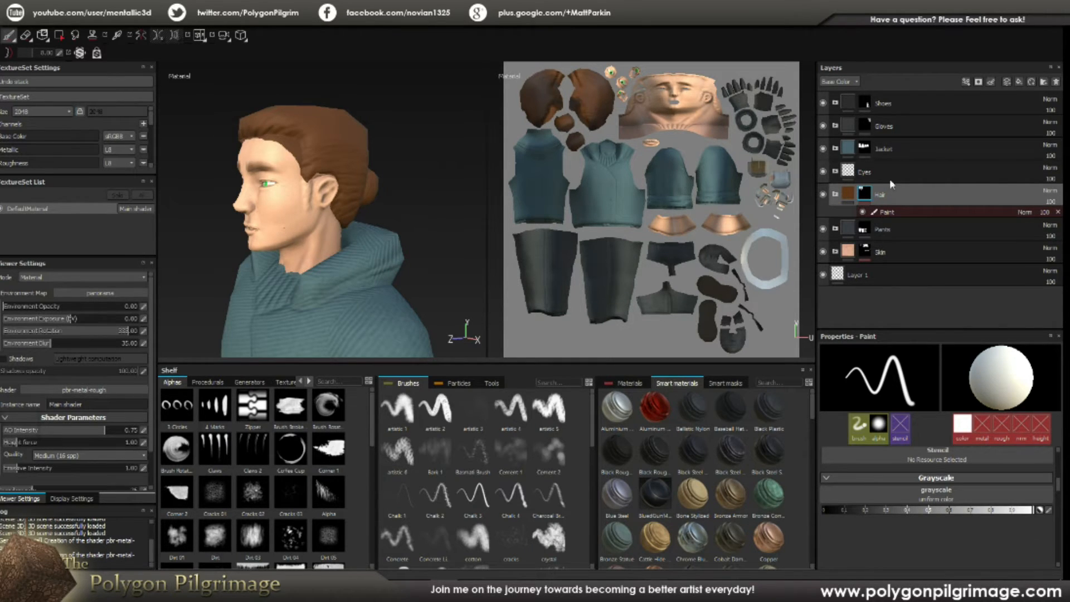
{"action": "left_click", "coordinate": [966, 81]}
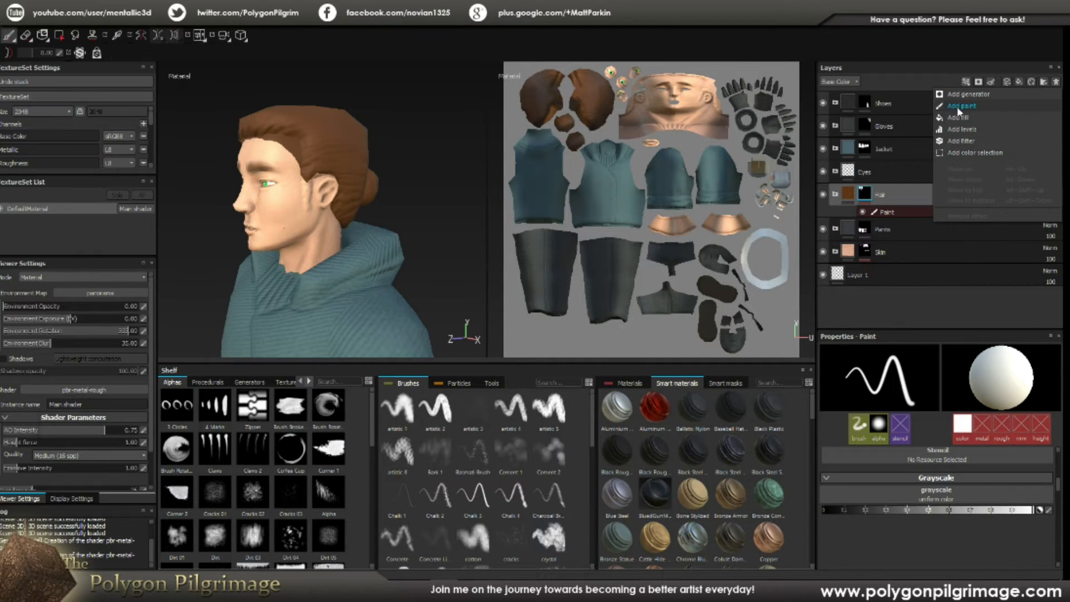
{"action": "left_click", "coordinate": [886, 214]}
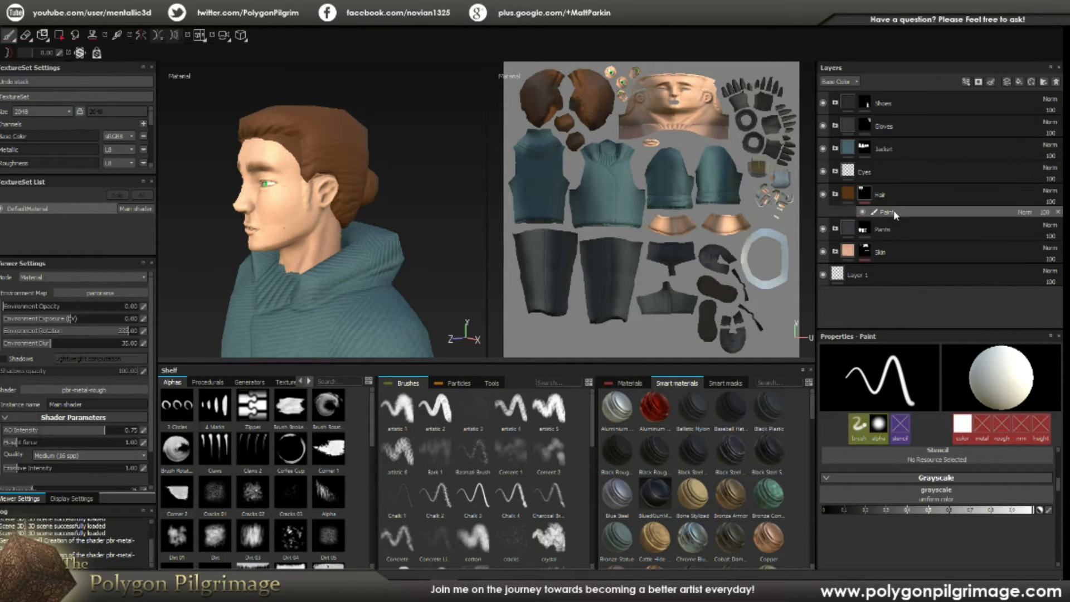
Step: Set the brush grayscale to black and paint on the Hair mask to trim the hairline around the forehead and temple
{"action": "scroll", "coordinate": [932, 497], "scroll_direction": "up", "scroll_amount": 2}
{"action": "scroll", "coordinate": [931, 491], "scroll_direction": "down", "scroll_amount": 4}
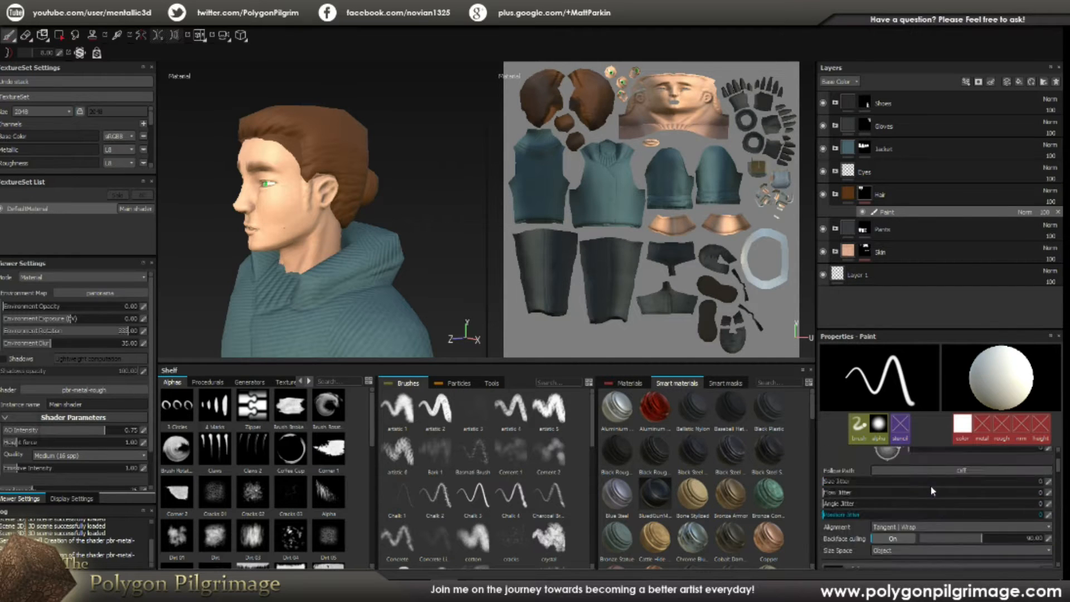
{"action": "left_click", "coordinate": [943, 479]}
{"action": "mouse_move", "coordinate": [946, 478]}
{"action": "left_mouse_down"}
{"action": "mouse_move", "coordinate": [817, 479]}
{"action": "mouse_move", "coordinate": [1050, 483]}
{"action": "mouse_move", "coordinate": [819, 483]}
{"action": "left_mouse_up"}
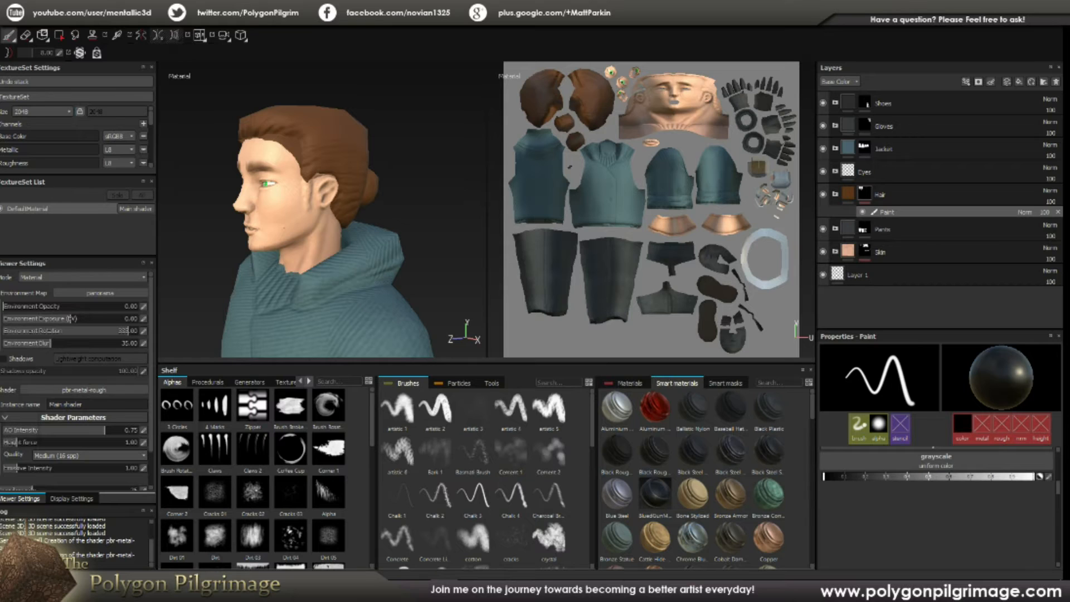
{"action": "left_click_drag", "start_coordinate": [390, 206], "coordinate": [328, 192], "text": "alt"}
{"action": "scroll", "coordinate": [327, 192], "scroll_direction": "up", "scroll_amount": 2}
{"action": "middle_click_drag", "start_coordinate": [327, 192], "coordinate": [306, 155], "text": "alt"}
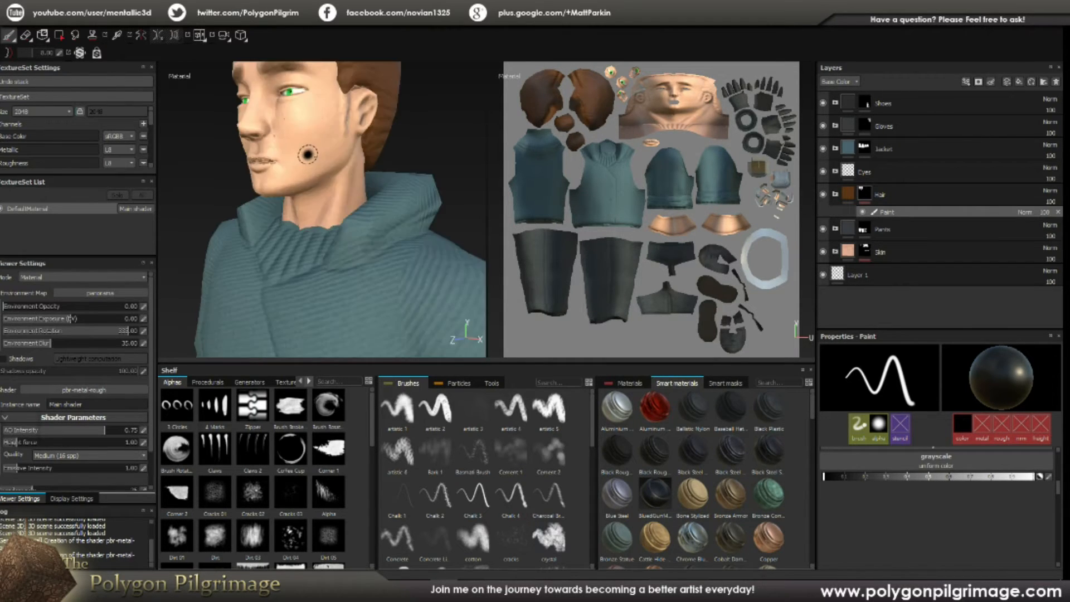
{"action": "middle_click_drag", "start_coordinate": [424, 151], "coordinate": [446, 209], "text": "alt"}
{"action": "left_click_drag", "start_coordinate": [446, 208], "coordinate": [426, 210], "text": "alt"}
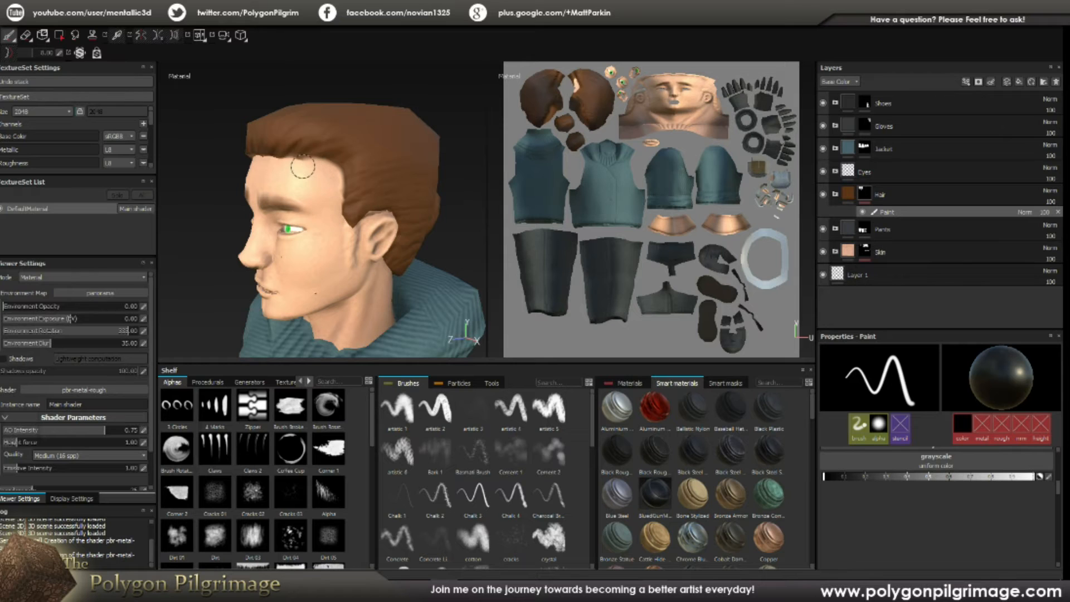
{"action": "left_click_drag", "start_coordinate": [440, 250], "coordinate": [431, 247], "text": "alt"}
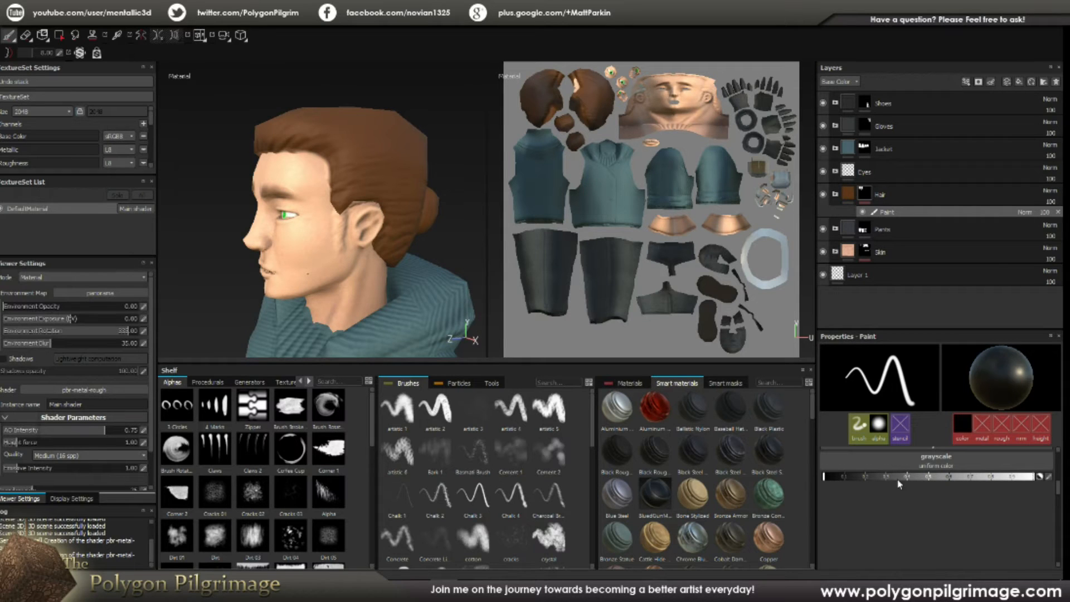
Step: Set the brush grayscale to white and paint a sideburn in front of the ear on the Hair mask
{"action": "left_click", "coordinate": [1030, 477]}
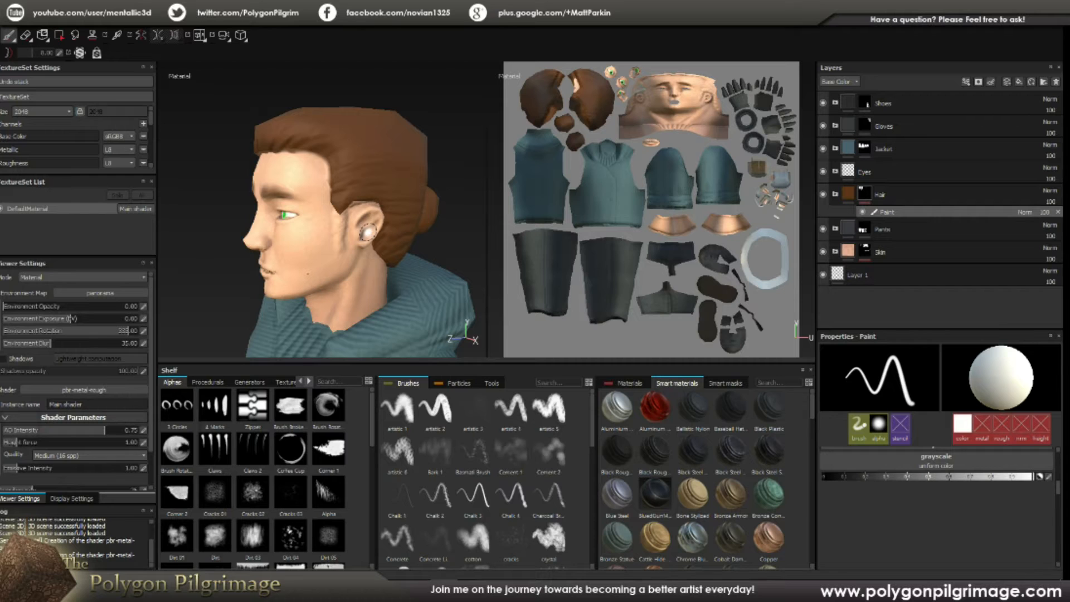
{"action": "left_click_drag", "start_coordinate": [474, 260], "coordinate": [453, 253], "text": "alt"}
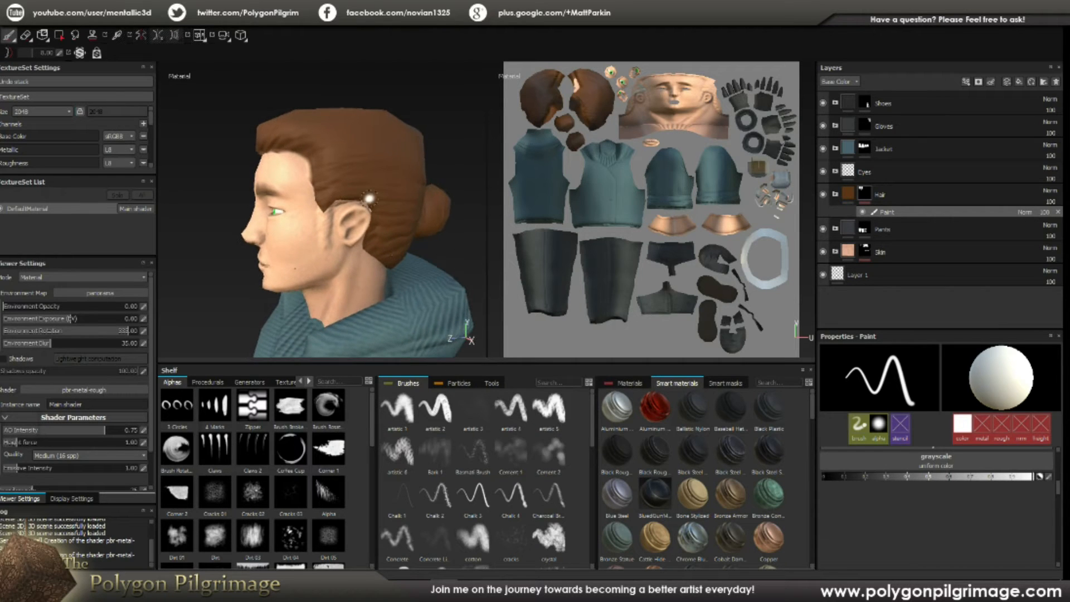
{"action": "left_click_drag", "start_coordinate": [325, 231], "coordinate": [325, 212]}
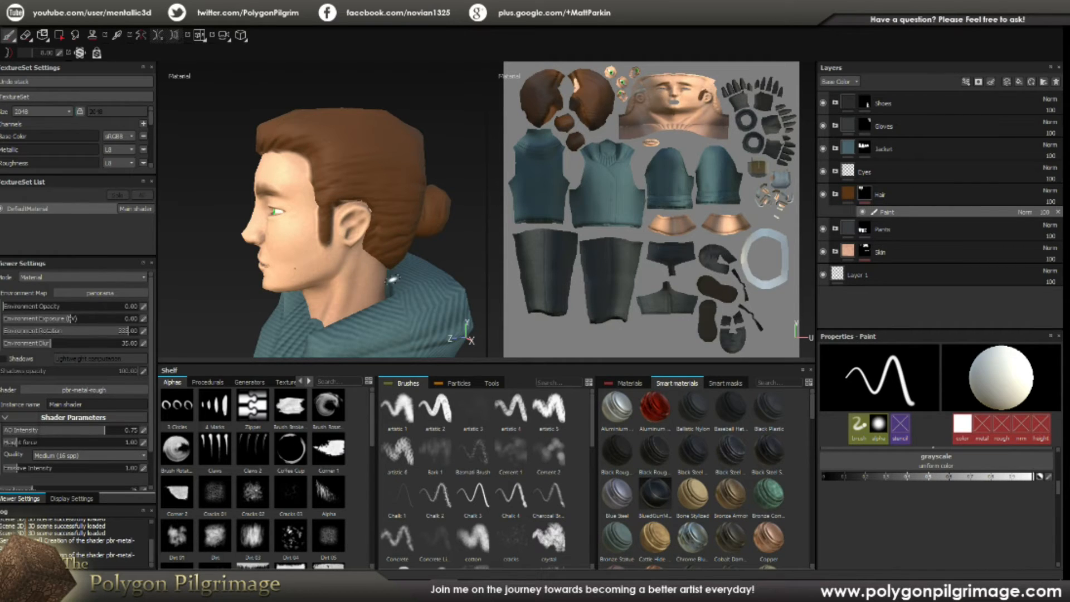
Step: Rotate the environment lighting onto the other side of the head and paint a matching sideburn in front of that ear
{"action": "left_click_drag", "start_coordinate": [439, 252], "coordinate": [644, 248], "text": "alt"}
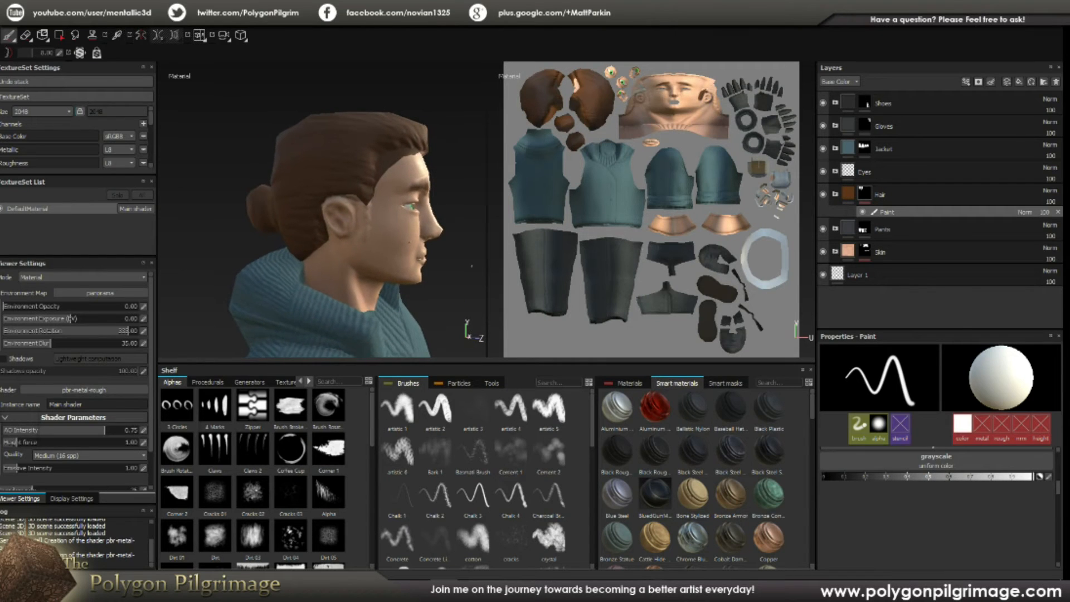
{"action": "right_click_drag", "start_coordinate": [441, 267], "coordinate": [401, 267], "text": "shift"}
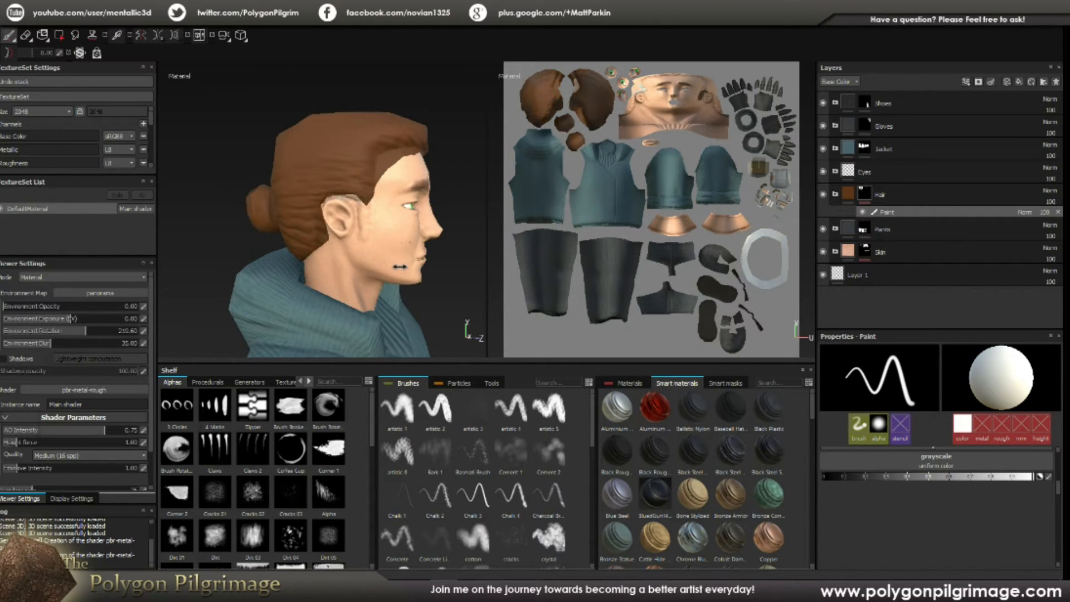
{"action": "left_click_drag", "start_coordinate": [471, 277], "coordinate": [450, 283], "text": "alt"}
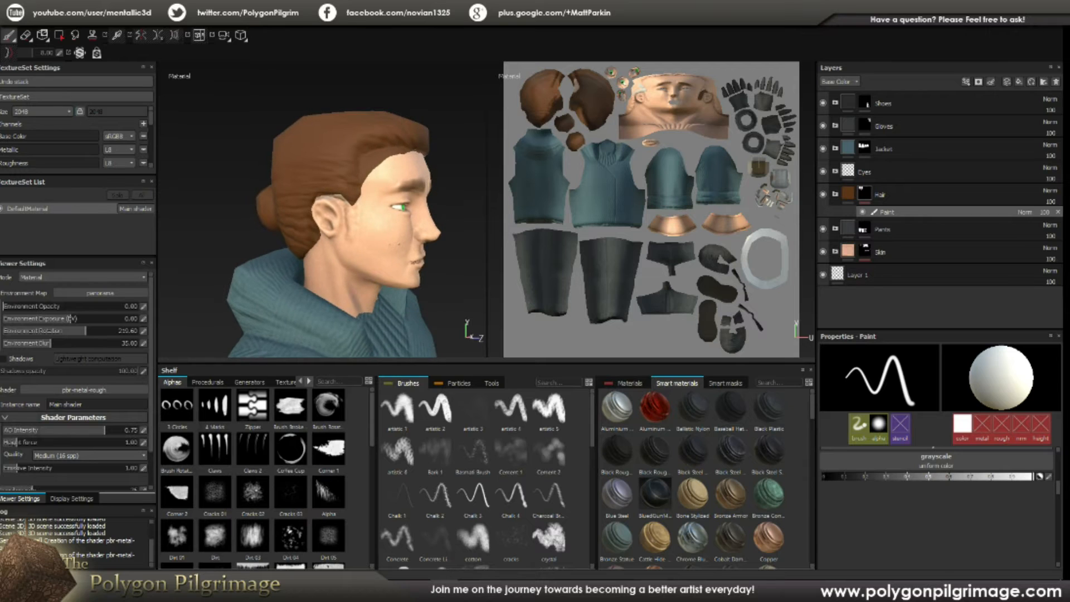
{"action": "left_click_drag", "start_coordinate": [379, 242], "coordinate": [375, 244], "text": "alt"}
{"action": "mouse_move", "coordinate": [356, 206]}
{"action": "left_mouse_down"}
{"action": "mouse_move", "coordinate": [352, 237]}
{"action": "mouse_move", "coordinate": [352, 204]}
{"action": "left_mouse_up"}
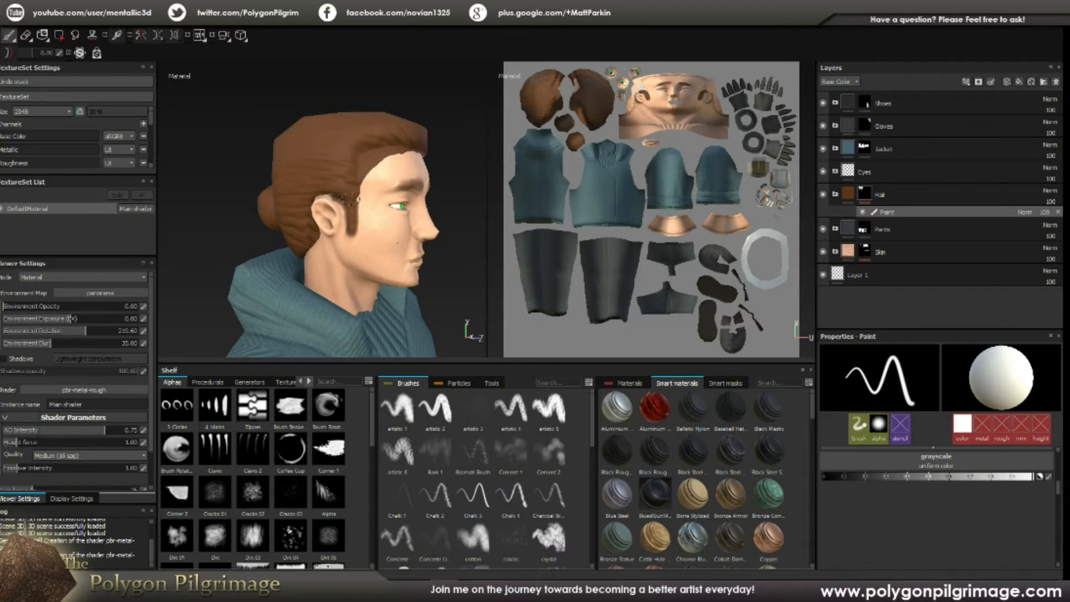
{"action": "left_click_drag", "start_coordinate": [464, 195], "coordinate": [452, 199], "text": "alt"}
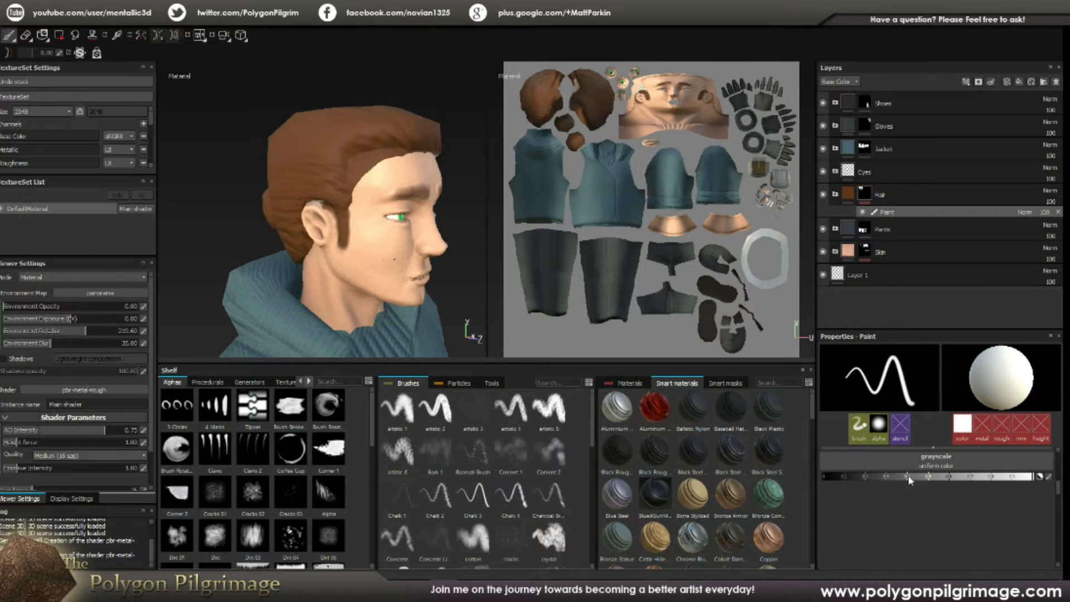
Step: Set the brush grayscale to black, trim the hairline at the second temple, and rotate the environment lighting to about 16
{"action": "left_click_drag", "start_coordinate": [890, 475], "coordinate": [822, 477]}
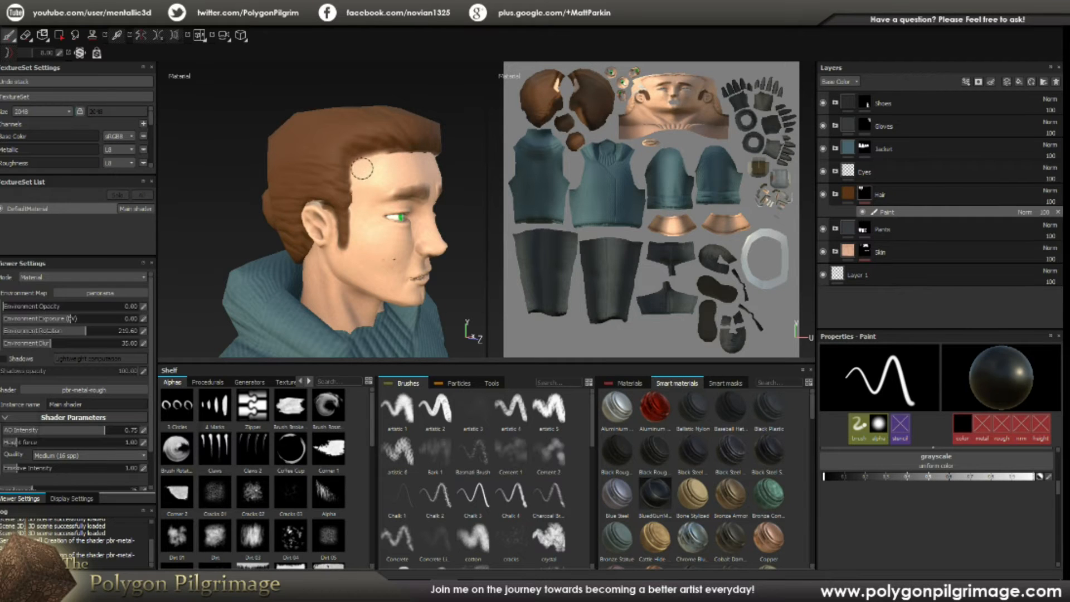
{"action": "mouse_move", "coordinate": [467, 216]}
{"action": "left_mouse_down", "text": "alt"}
{"action": "mouse_move", "coordinate": [376, 206]}
{"action": "mouse_move", "coordinate": [384, 191]}
{"action": "left_mouse_up", "text": "alt"}
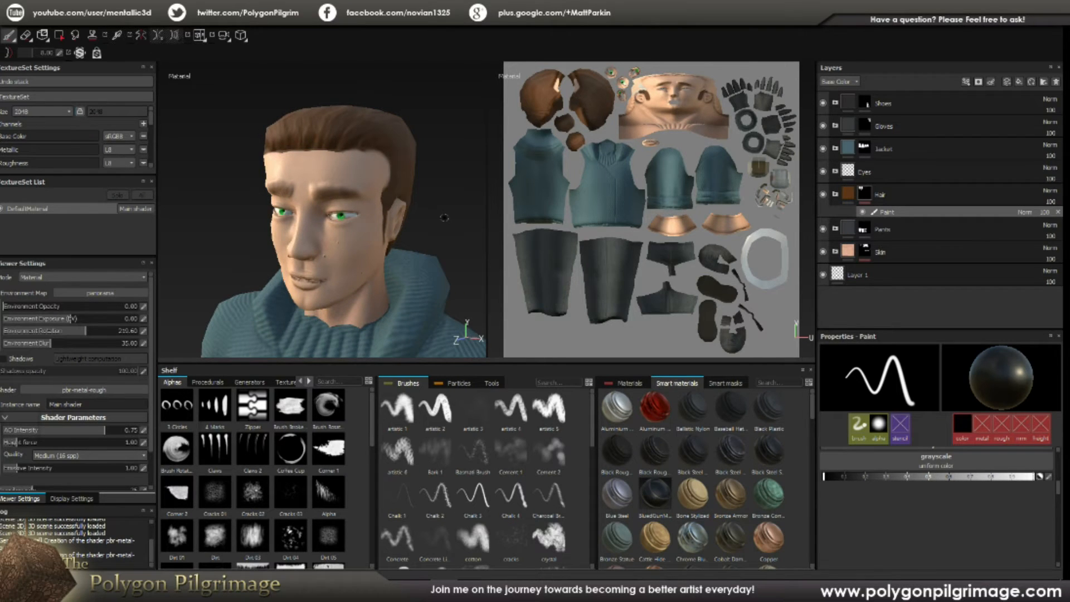
{"action": "right_click_drag", "start_coordinate": [439, 218], "coordinate": [369, 219], "text": "shift"}
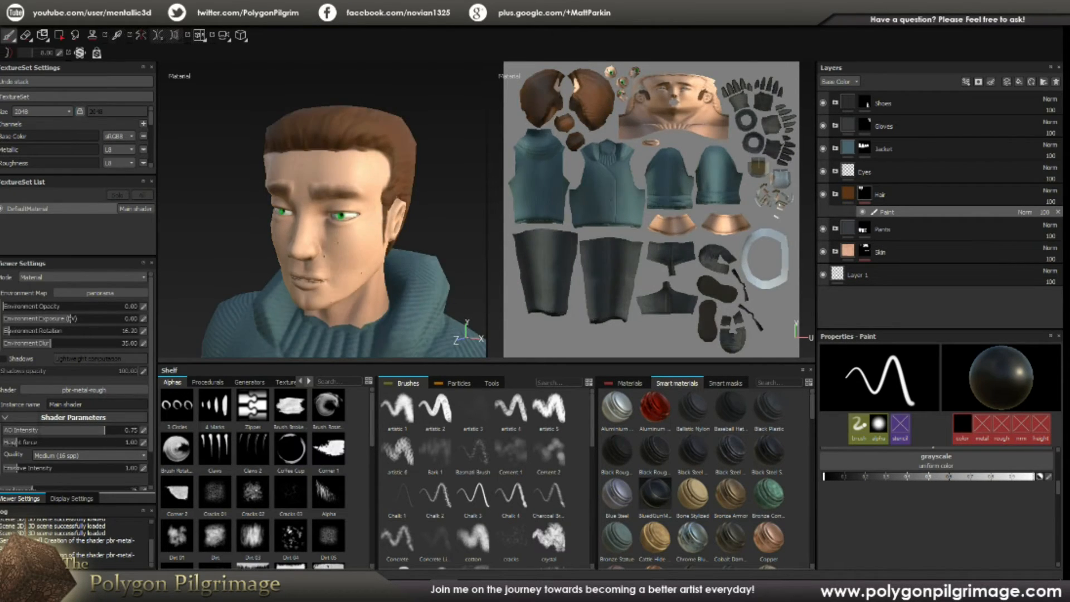
{"action": "mouse_move", "coordinate": [436, 225]}
{"action": "left_mouse_down", "text": "alt"}
{"action": "mouse_move", "coordinate": [386, 225]}
{"action": "mouse_move", "coordinate": [521, 218]}
{"action": "mouse_move", "coordinate": [476, 220]}
{"action": "mouse_move", "coordinate": [475, 196]}
{"action": "mouse_move", "coordinate": [472, 209]}
{"action": "mouse_move", "coordinate": [532, 215]}
{"action": "mouse_move", "coordinate": [426, 235]}
{"action": "left_mouse_up", "text": "alt"}
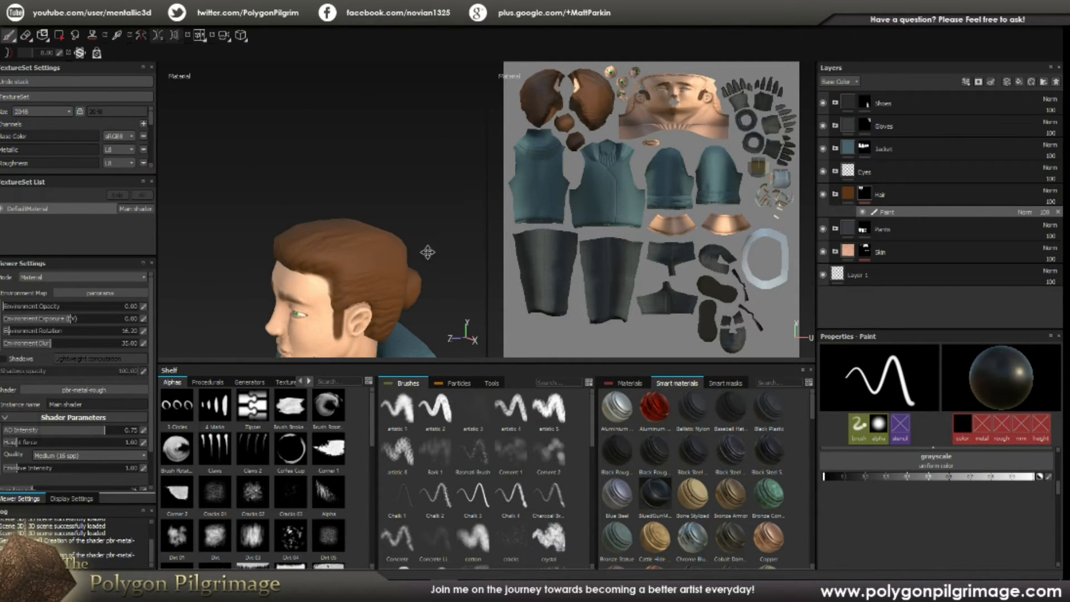
{"action": "middle_click_drag", "start_coordinate": [428, 252], "coordinate": [411, 95], "text": "alt"}
{"action": "right_click_drag", "start_coordinate": [411, 96], "coordinate": [417, 206], "text": "alt"}
{"action": "middle_click_drag", "start_coordinate": [412, 244], "coordinate": [410, 167], "text": "alt"}
{"action": "right_click_drag", "start_coordinate": [410, 167], "coordinate": [399, 213], "text": "alt"}
{"action": "left_click_drag", "start_coordinate": [398, 212], "coordinate": [434, 215], "text": "alt"}
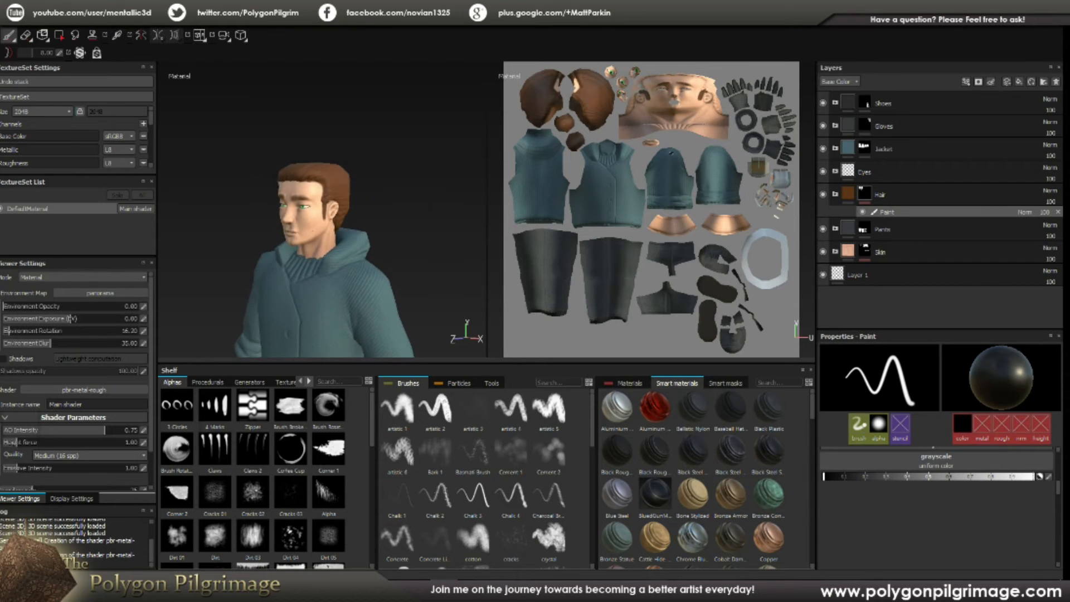
Step: Activate Polygon Fill on the Hair mask and examine the mesh wireframe of the head and jacket from several angles
{"action": "left_click", "coordinate": [865, 193]}
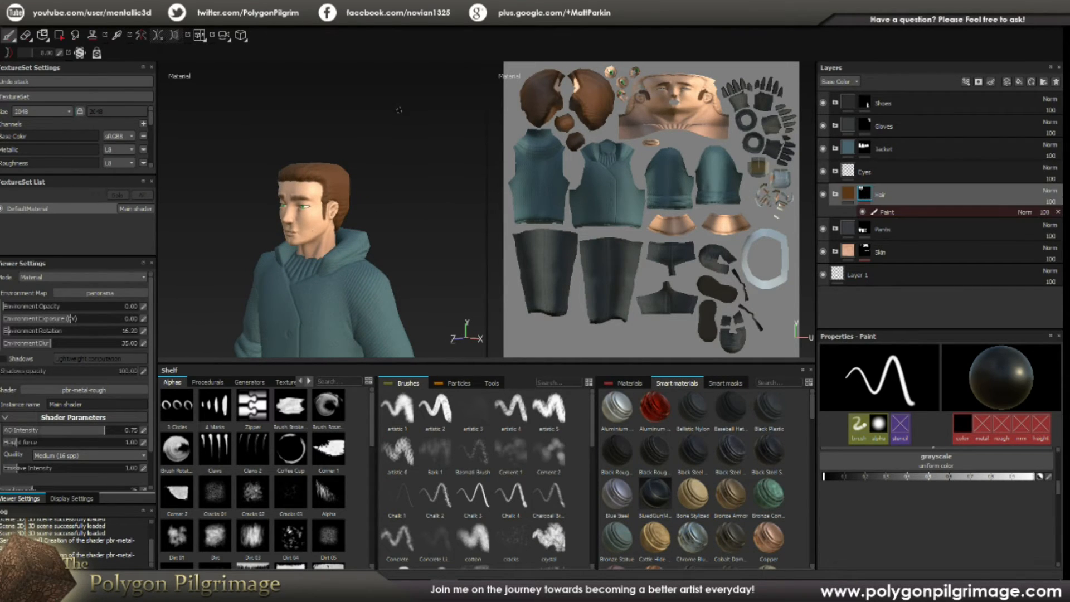
{"action": "left_click", "coordinate": [58, 35]}
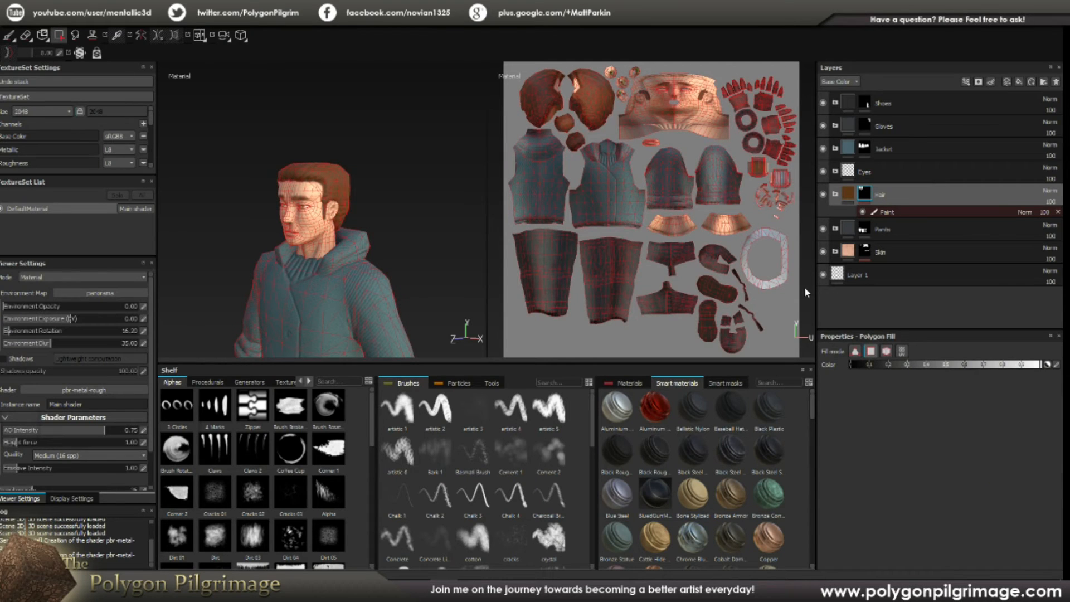
{"action": "left_click_drag", "start_coordinate": [437, 252], "coordinate": [413, 223], "text": "alt"}
{"action": "scroll", "coordinate": [334, 247], "scroll_direction": "up", "scroll_amount": 4}
{"action": "mouse_move", "coordinate": [334, 246]}
{"action": "middle_mouse_down", "text": "alt"}
{"action": "mouse_move", "coordinate": [342, 203]}
{"action": "mouse_move", "coordinate": [343, 253]}
{"action": "middle_mouse_up", "text": "alt"}
{"action": "left_click_drag", "start_coordinate": [344, 254], "coordinate": [427, 261], "text": "alt"}
{"action": "scroll", "coordinate": [294, 243], "scroll_direction": "up", "scroll_amount": 3}
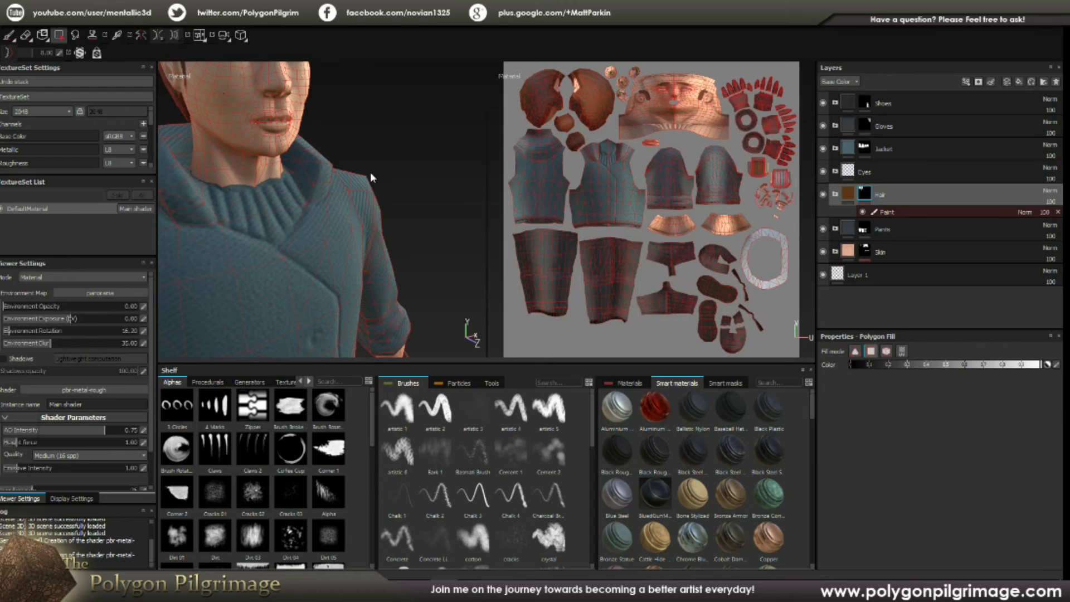
{"action": "left_click_drag", "start_coordinate": [393, 213], "coordinate": [304, 217], "text": "alt"}
{"action": "middle_click_drag", "start_coordinate": [331, 268], "coordinate": [342, 83], "text": "alt"}
{"action": "scroll", "coordinate": [370, 229], "scroll_direction": "down", "scroll_amount": 2}
{"action": "middle_click_drag", "start_coordinate": [371, 229], "coordinate": [364, 328], "text": "alt"}
{"action": "scroll", "coordinate": [343, 232], "scroll_direction": "down", "scroll_amount": 1}
{"action": "left_click_drag", "start_coordinate": [368, 231], "coordinate": [387, 216], "text": "alt"}
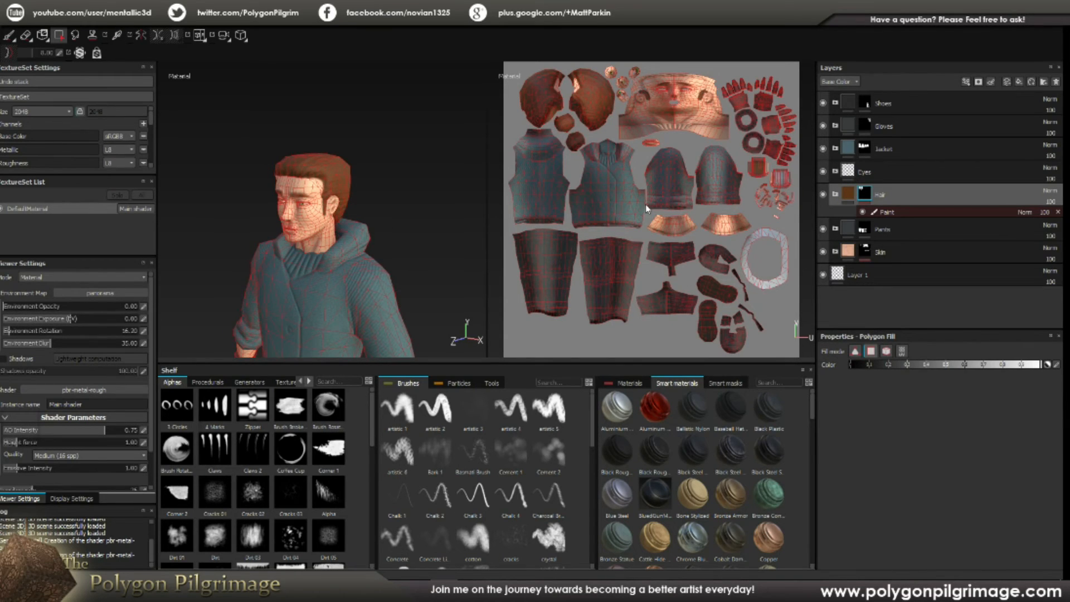
{"action": "left_click_drag", "start_coordinate": [410, 231], "coordinate": [330, 191], "text": "alt"}
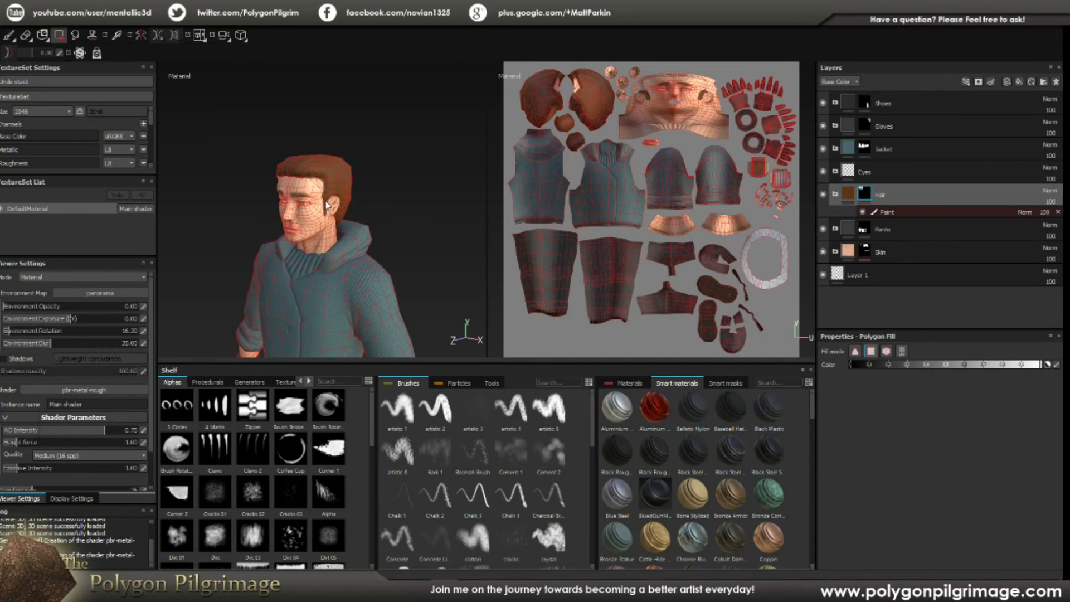
{"action": "left_click_drag", "start_coordinate": [354, 210], "coordinate": [381, 224], "text": "alt"}
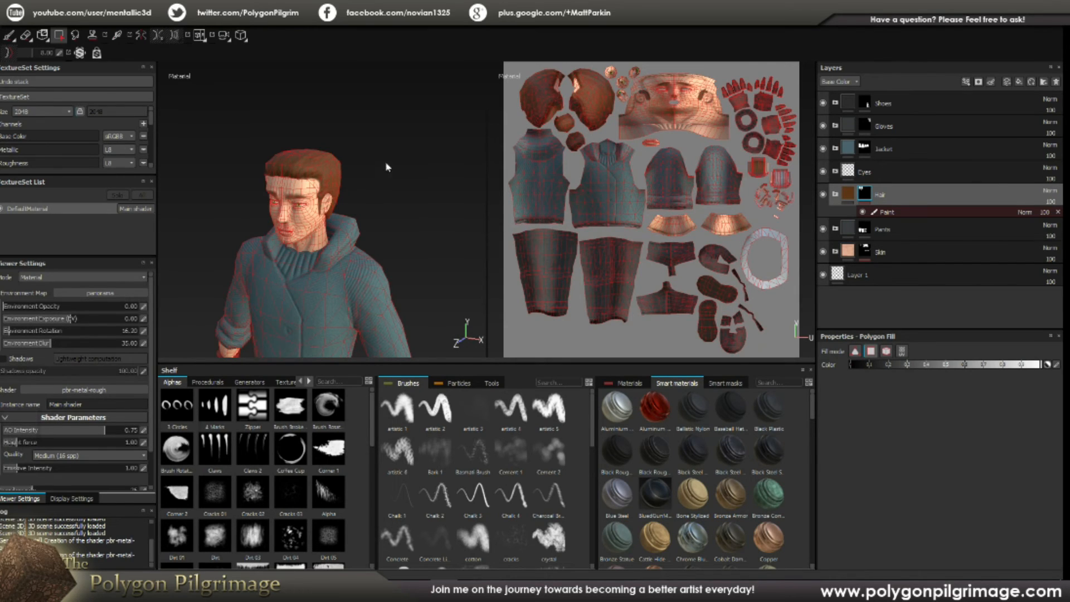
Step: Return to the Paint tool and toggle the Hair mask's Paint effect off and on to compare the hair with and without it
{"action": "left_click", "coordinate": [898, 212]}
{"action": "left_click", "coordinate": [864, 214]}
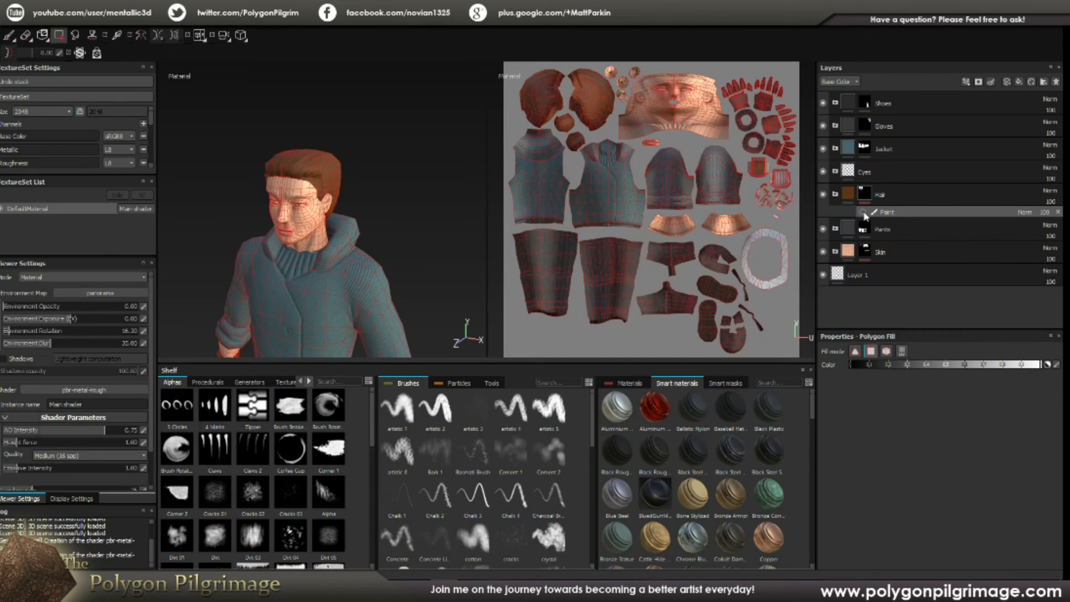
{"action": "left_click", "coordinate": [864, 213]}
{"action": "left_click", "coordinate": [864, 214]}
{"action": "left_click", "coordinate": [864, 213]}
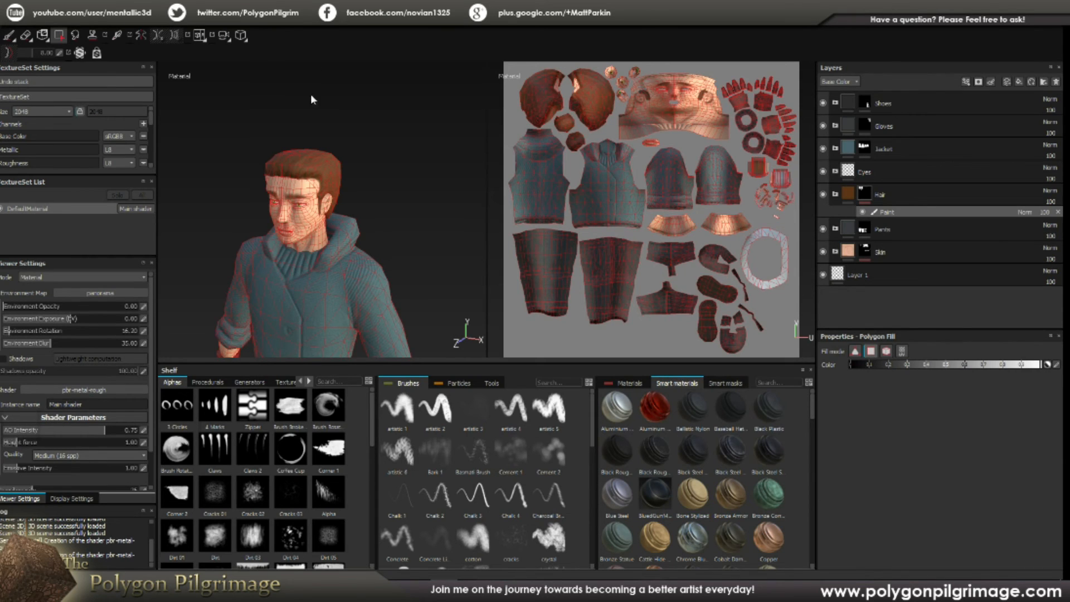
{"action": "left_click", "coordinate": [9, 35]}
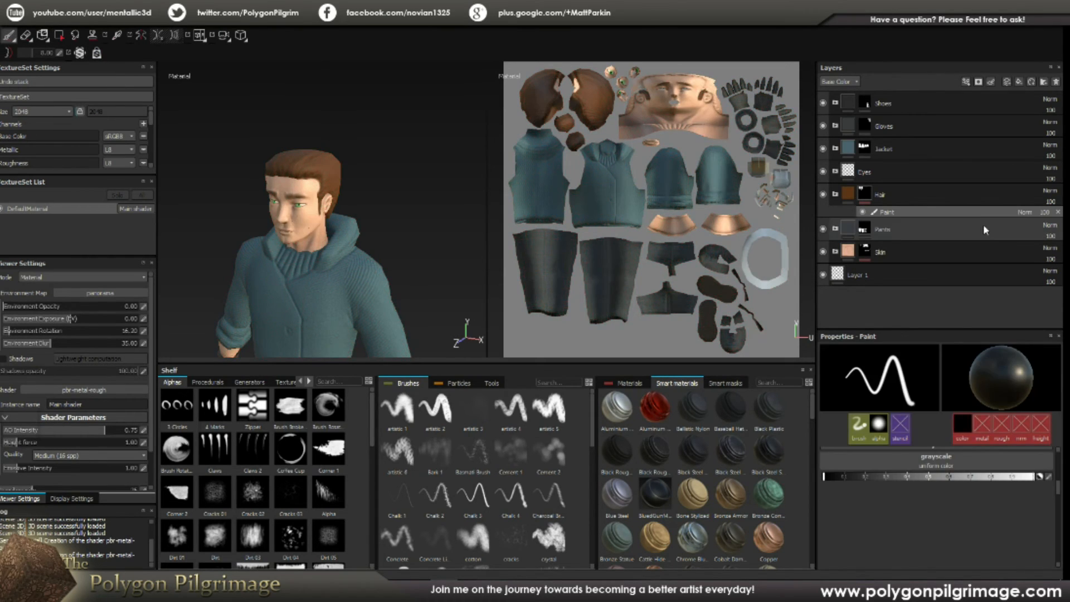
{"action": "left_click", "coordinate": [863, 214]}
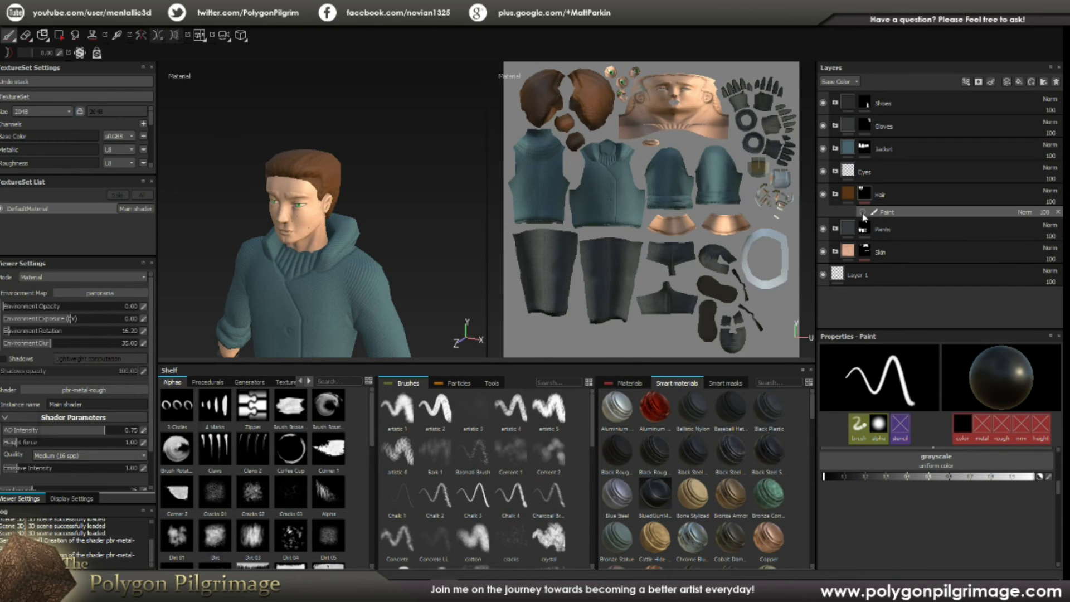
{"action": "left_click", "coordinate": [863, 213]}
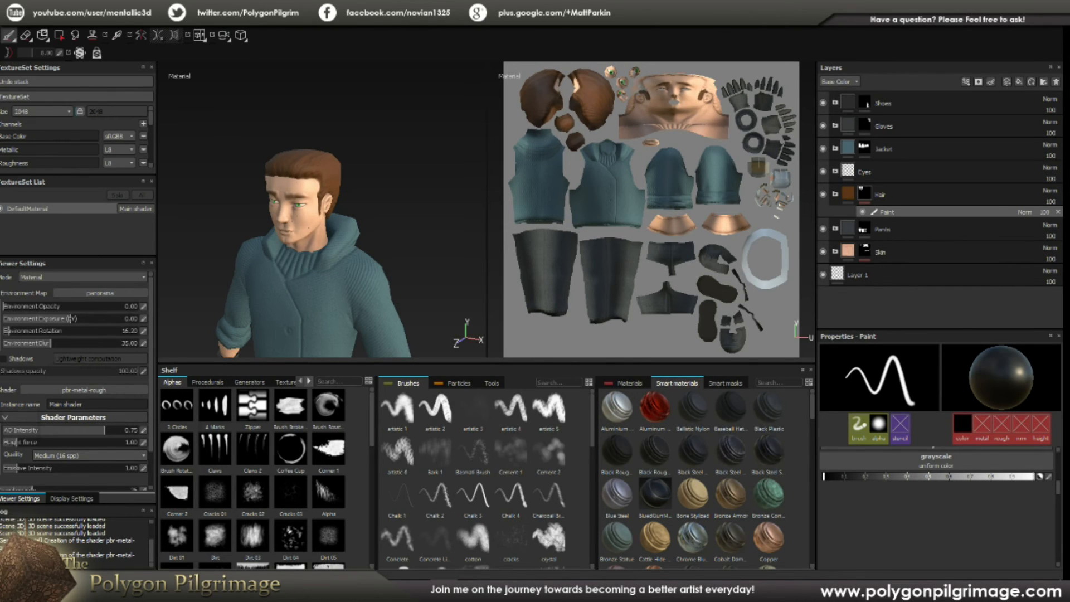
{"action": "mouse_move", "coordinate": [390, 224]}
{"action": "left_mouse_down", "text": "alt"}
{"action": "mouse_move", "coordinate": [406, 204]}
{"action": "mouse_move", "coordinate": [411, 213]}
{"action": "mouse_move", "coordinate": [385, 219]}
{"action": "left_mouse_up", "text": "alt"}
{"action": "middle_click_drag", "start_coordinate": [385, 220], "coordinate": [396, 171], "text": "alt"}
{"action": "scroll", "coordinate": [397, 171], "scroll_direction": "up", "scroll_amount": 2}
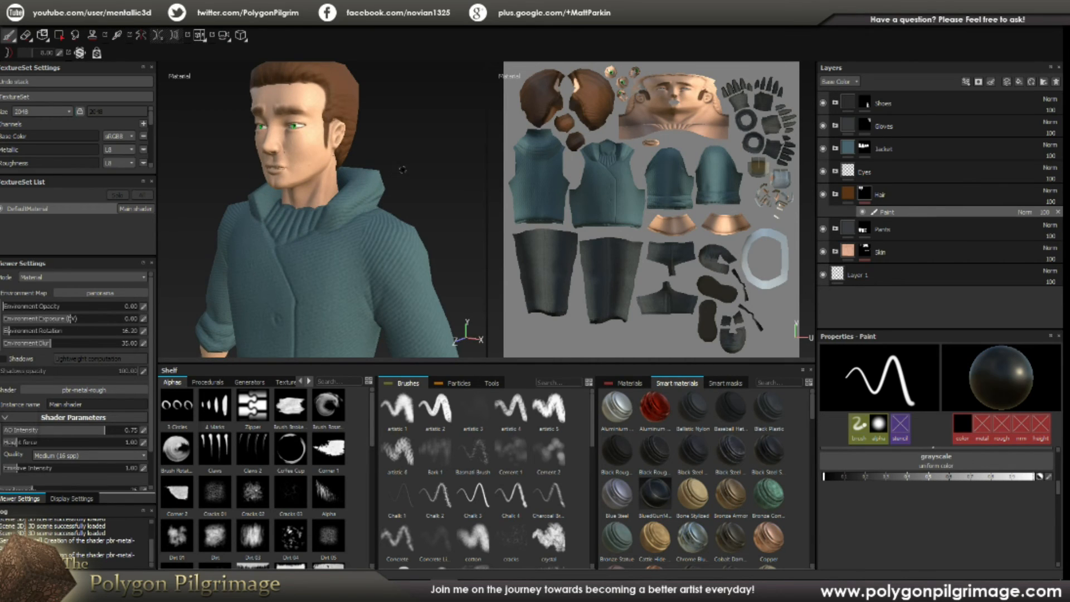
{"action": "left_click", "coordinate": [863, 214]}
{"action": "left_click", "coordinate": [863, 213]}
Step: Try an opacity of 50 on the Hair mask's Paint effect, and restore it to 100
{"action": "left_click", "coordinate": [1045, 213]}
{"action": "type", "text": "55"}
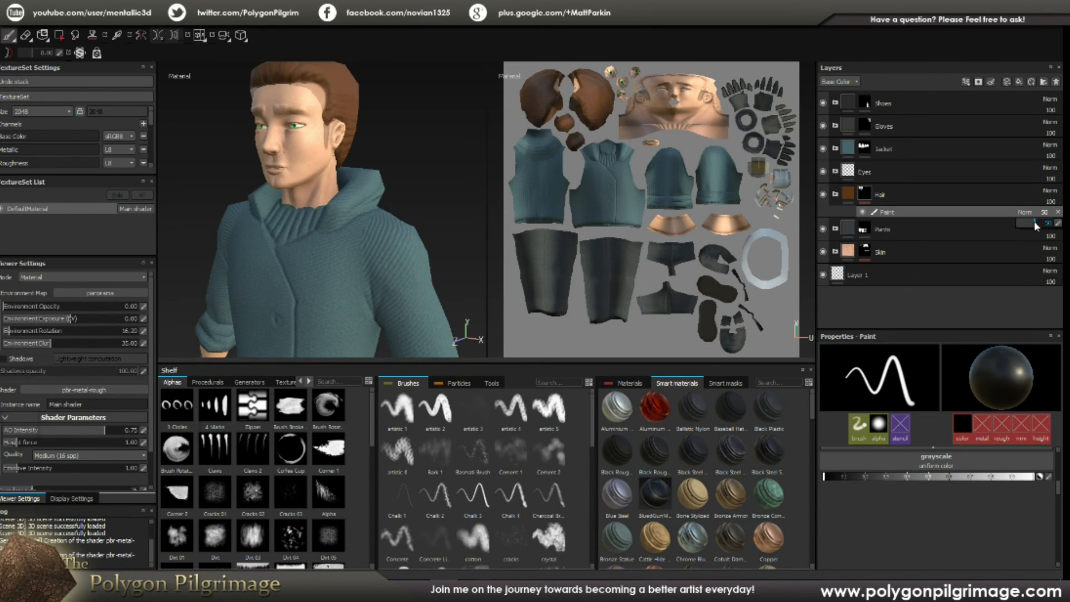
{"action": "left_click_drag", "start_coordinate": [1055, 224], "coordinate": [1057, 224]}
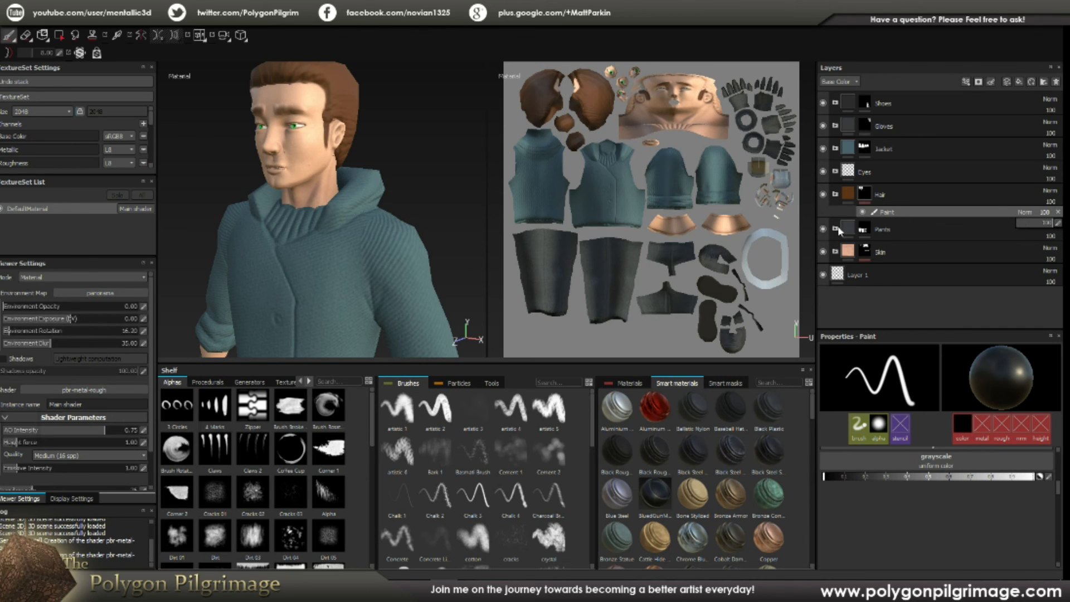
Step: Select the Hair folder's content instead of its mask and view the head from the side
{"action": "left_click", "coordinate": [843, 192]}
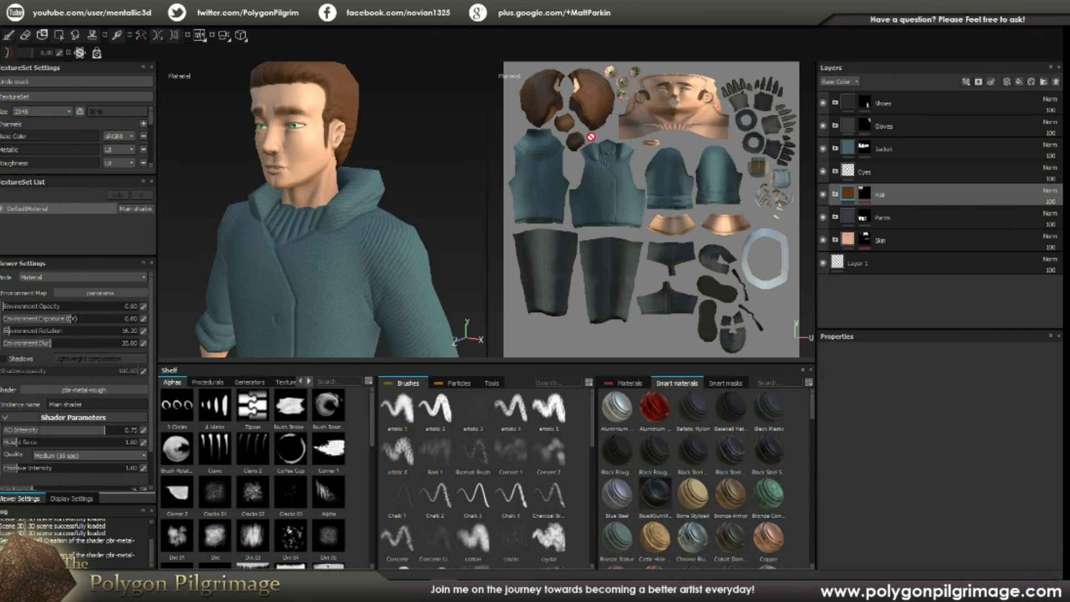
{"action": "left_click_drag", "start_coordinate": [407, 117], "coordinate": [327, 95], "text": "alt"}
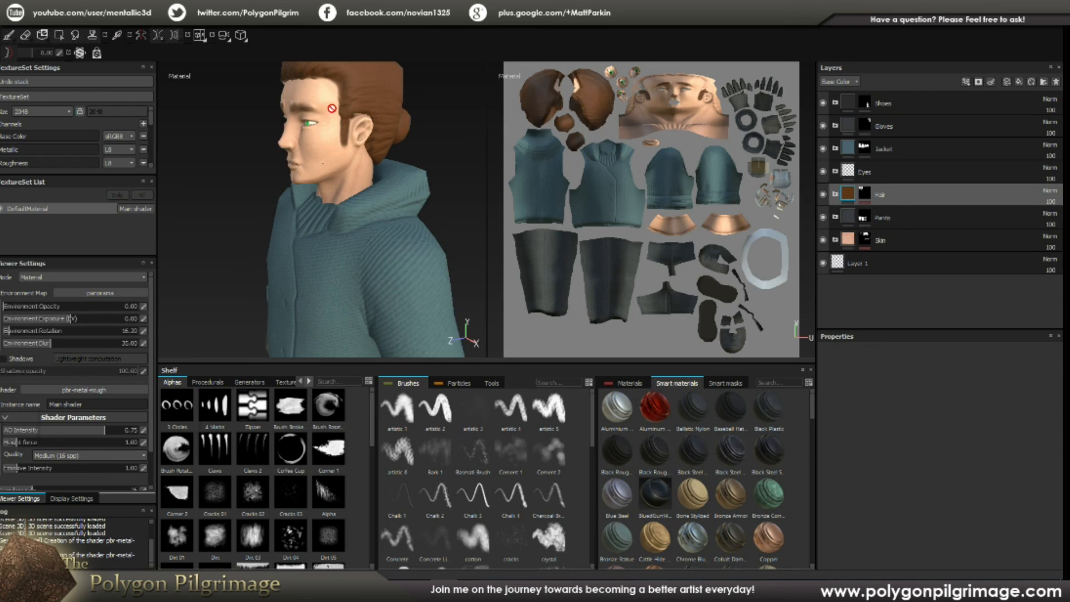